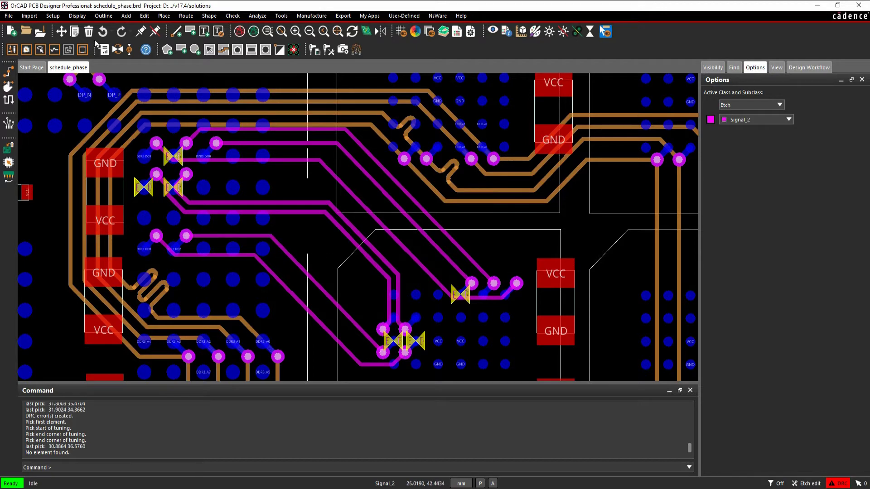
Open Constraint Manager and run Analyze on the BYTELANE0 match group under Relative Propagation Delay
click(54, 16)
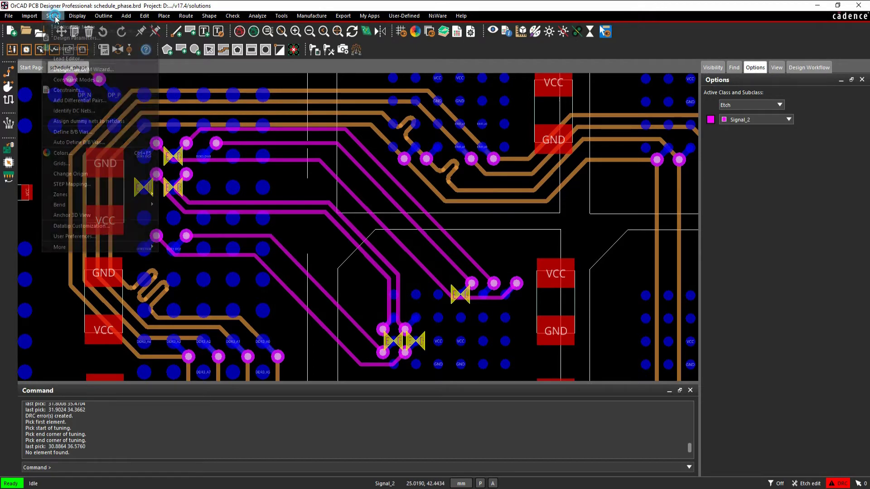
click(72, 89)
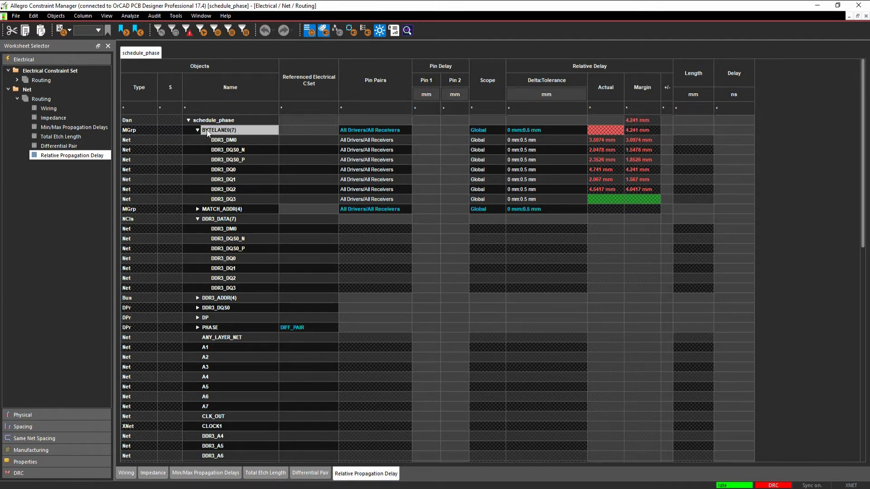
click(249, 131)
right_click(250, 131)
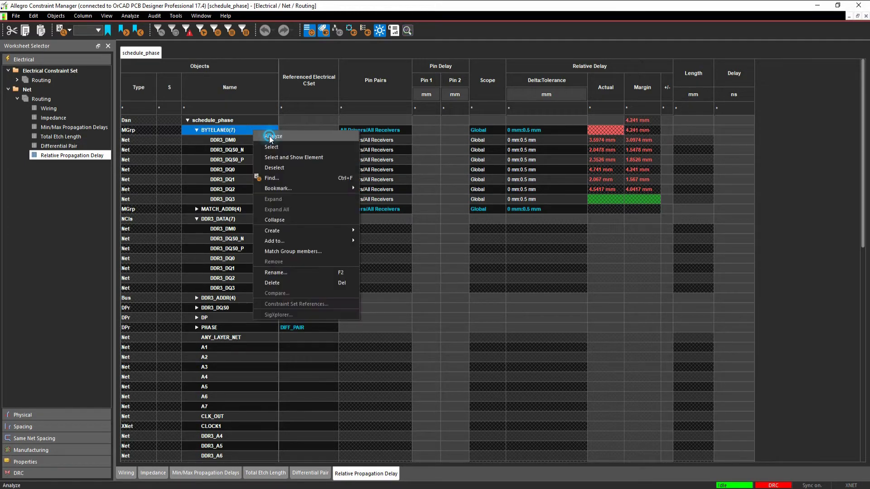
click(276, 283)
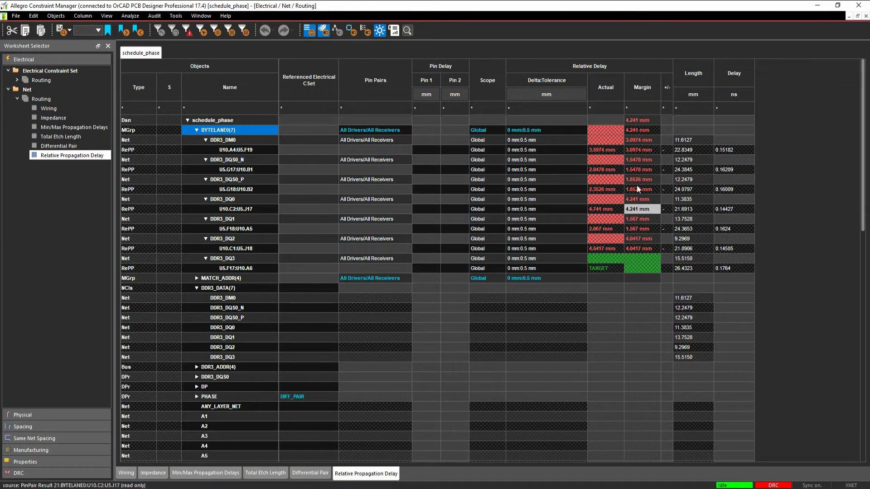
Minimize Constraint Manager and start Delay Tune on the DDR3_DQ2 trace
click(817, 5)
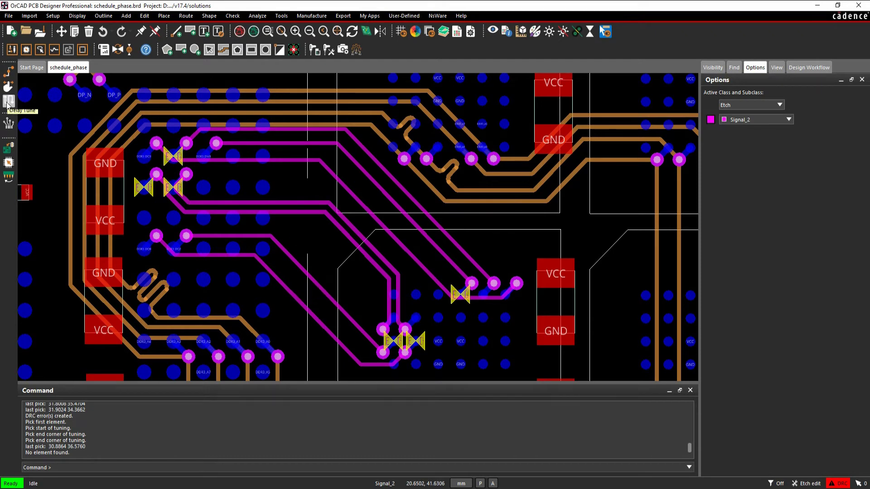
click(185, 16)
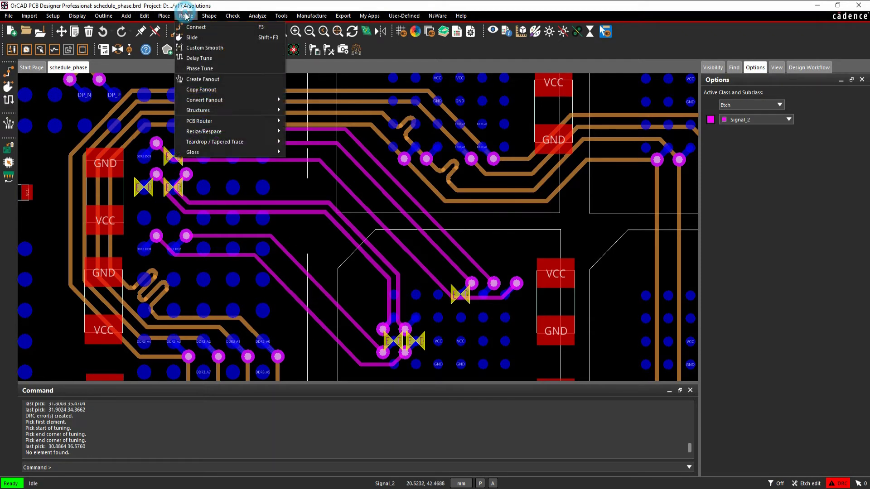
click(319, 241)
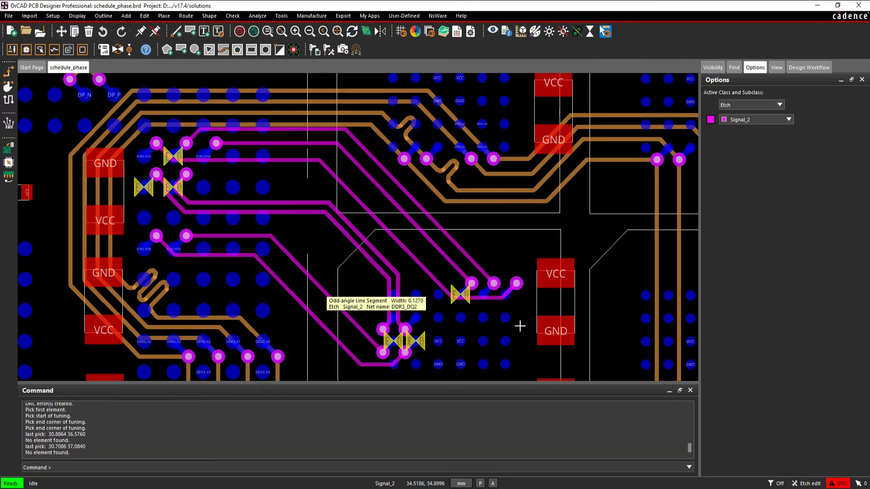
right_click(279, 244)
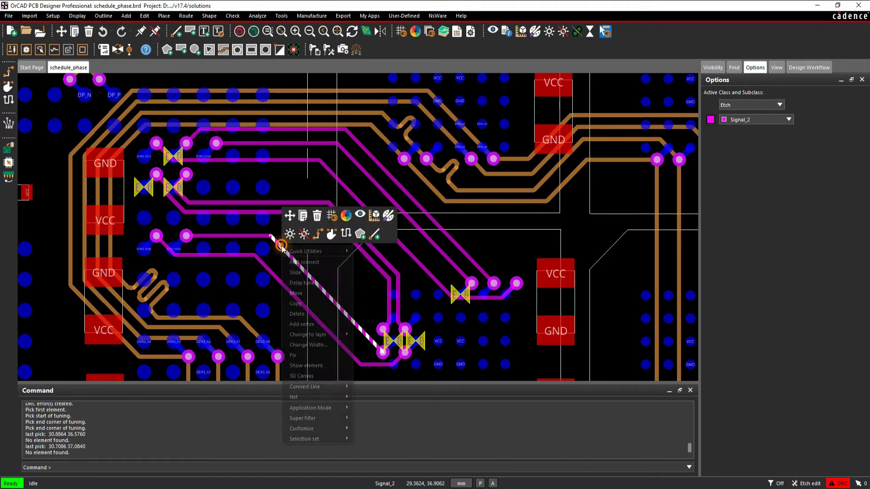
click(307, 283)
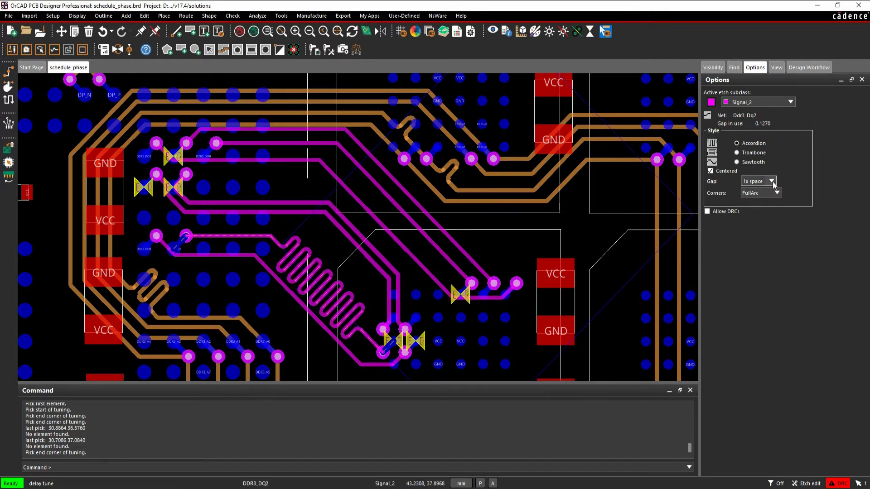
Set the serpentine Gap to 2x width and commit a trial serpentine on DDR3_DQ2
click(764, 181)
text(2x)
key(Return)
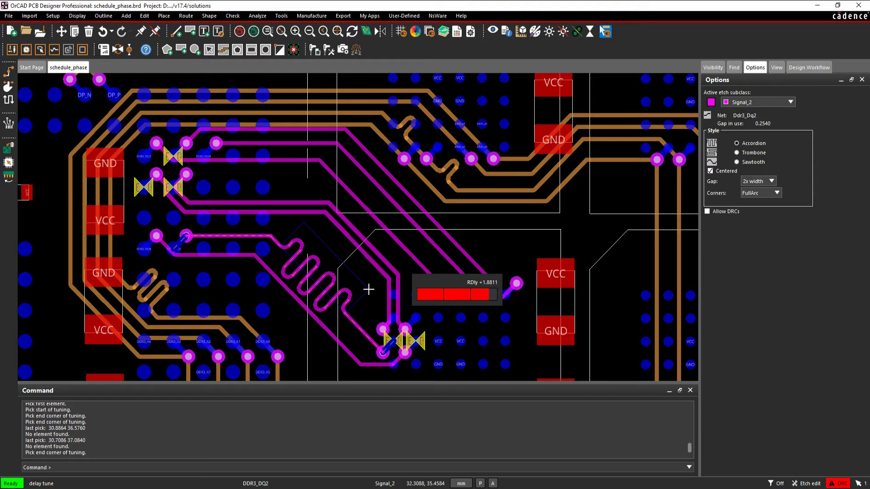
click(368, 289)
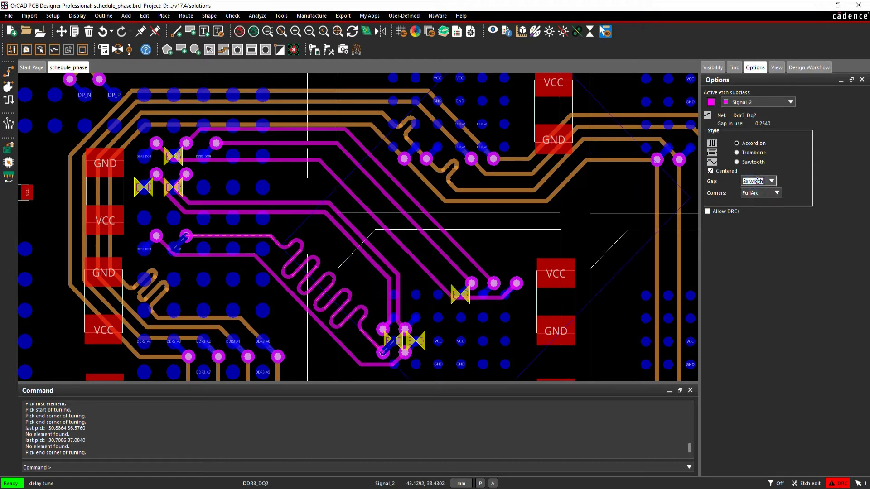
Set Gap to 1x space, try Trombone, then settle on uncentred Sawtooth style
click(756, 182)
text(1x space)
key(Return)
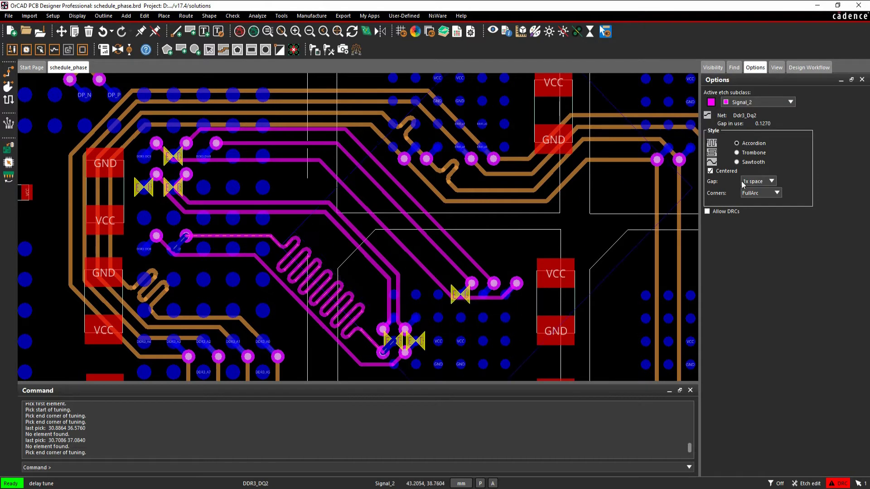
click(736, 153)
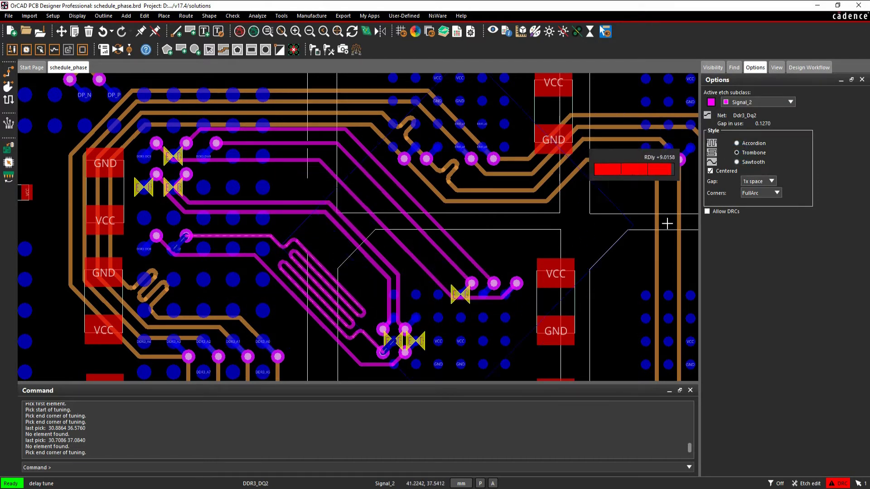
click(710, 171)
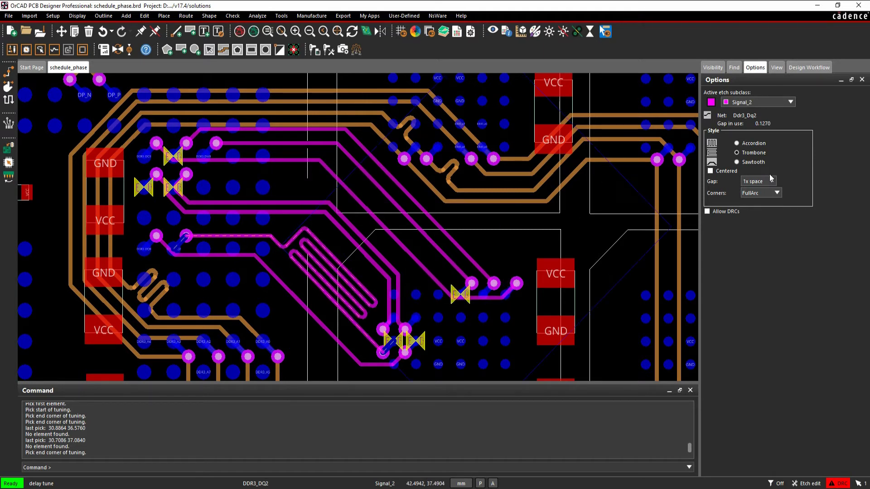
click(737, 162)
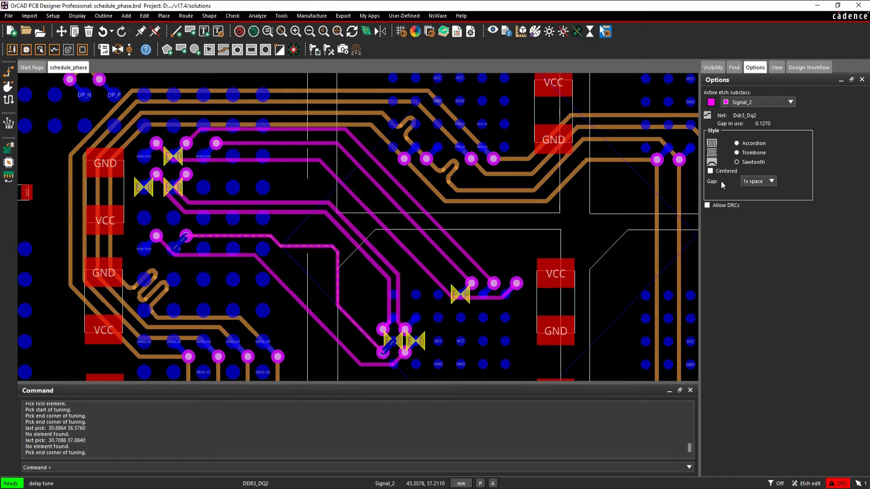
Re-enable Centered with Trombone style, trying 45 then settling on 90-degree corners
click(710, 171)
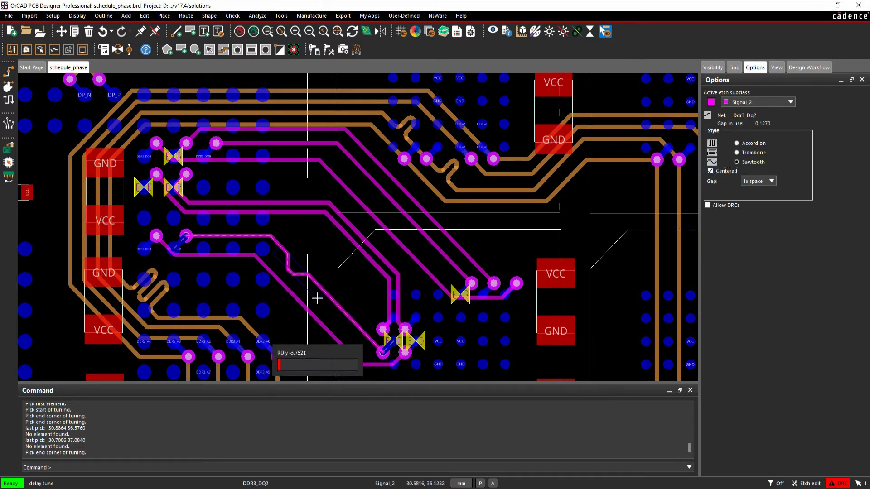
click(739, 152)
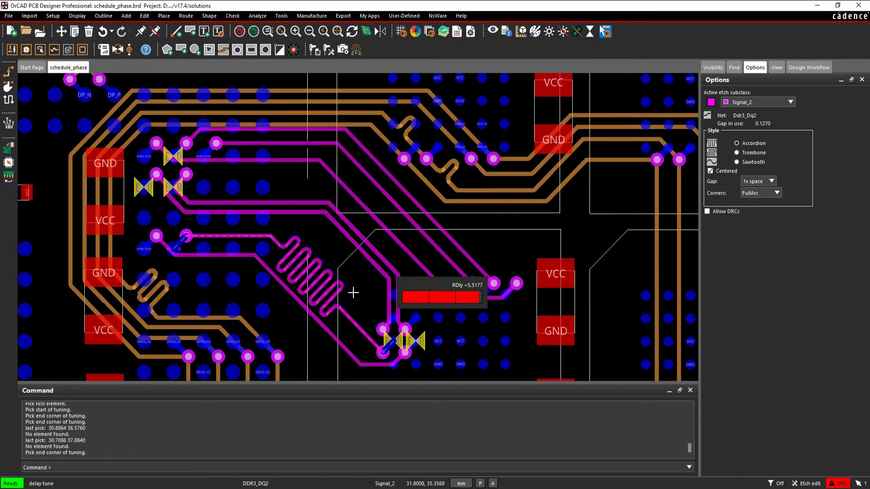
click(777, 193)
click(762, 204)
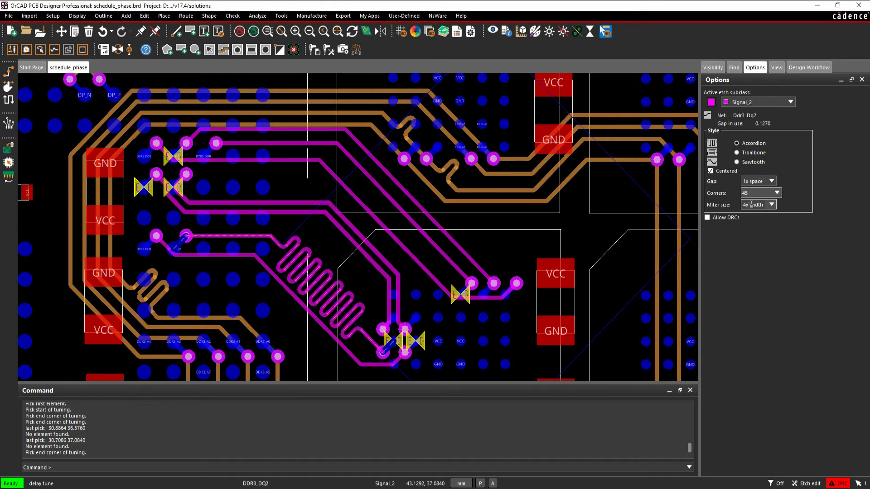
click(777, 192)
click(766, 202)
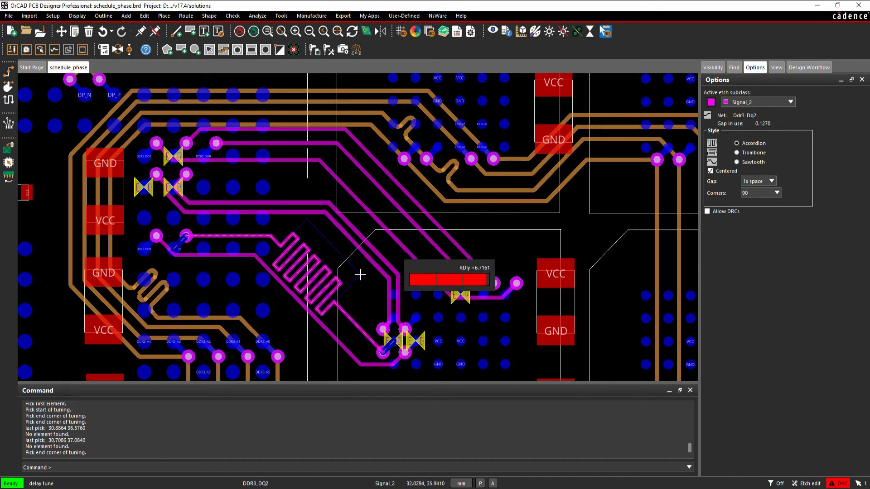
Commit the square-cornered serpentine on DDR3_DQ2, then set Corners to FullArc
click(346, 263)
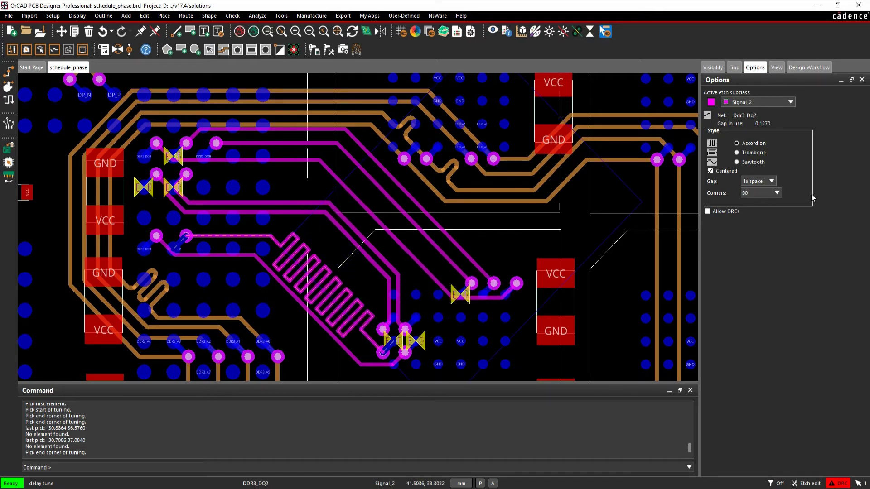
click(776, 193)
click(752, 213)
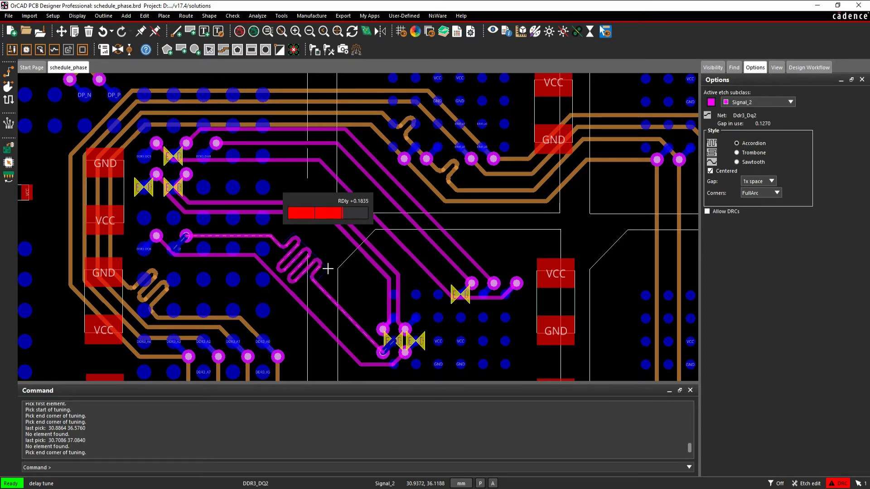
Size the DDR3_DQ2 full-arc serpentine into the green delay range (about -0.0031) and commit it
scroll(327, 269, up, 8)
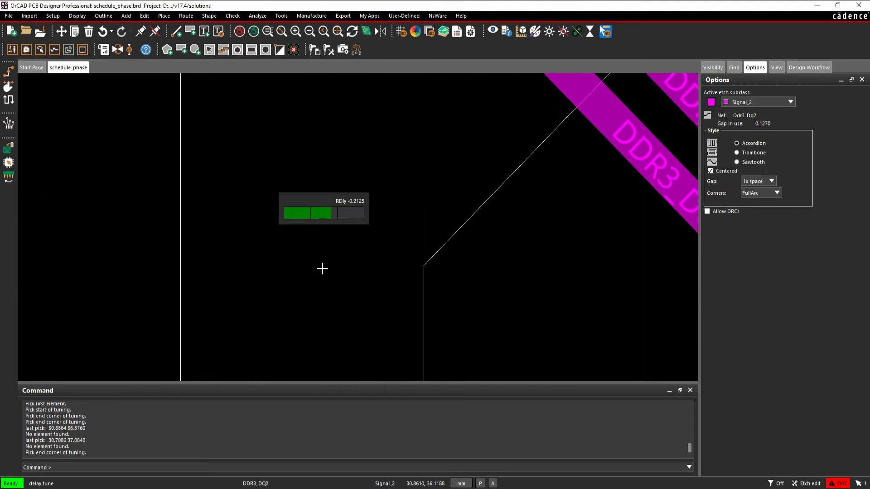
scroll(323, 269, up, 2)
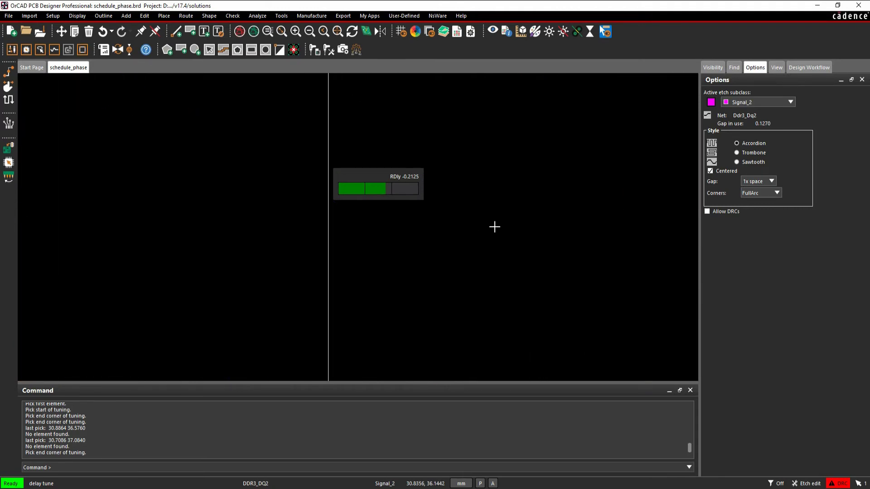
scroll(442, 239, down, 2)
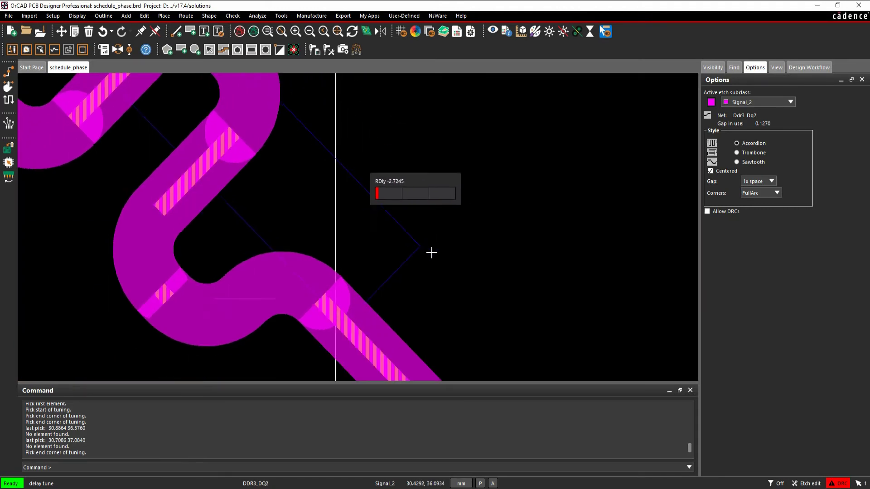
scroll(443, 237, up, 3)
scroll(443, 237, down, 3)
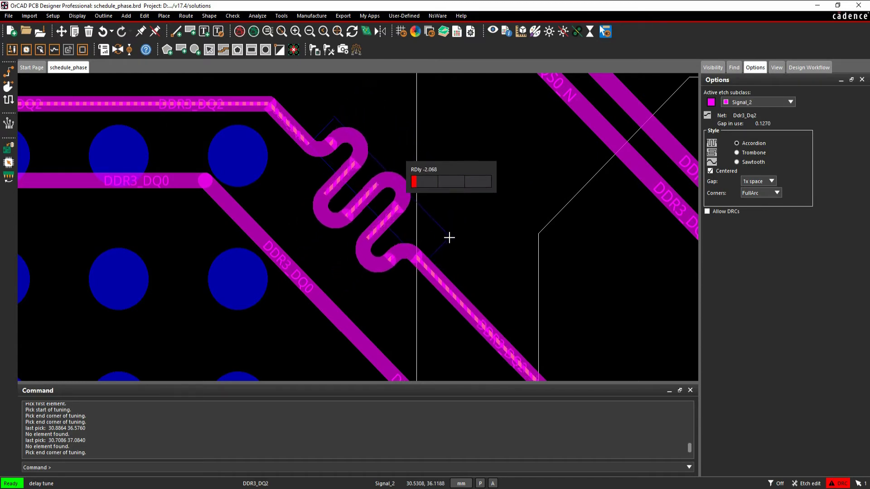
scroll(484, 283, down, 2)
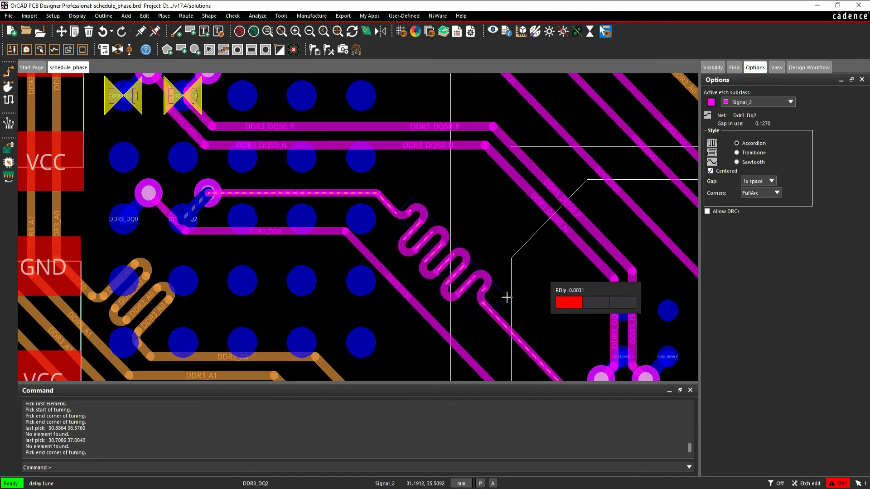
click(508, 297)
click(508, 297)
scroll(504, 265, down, 2)
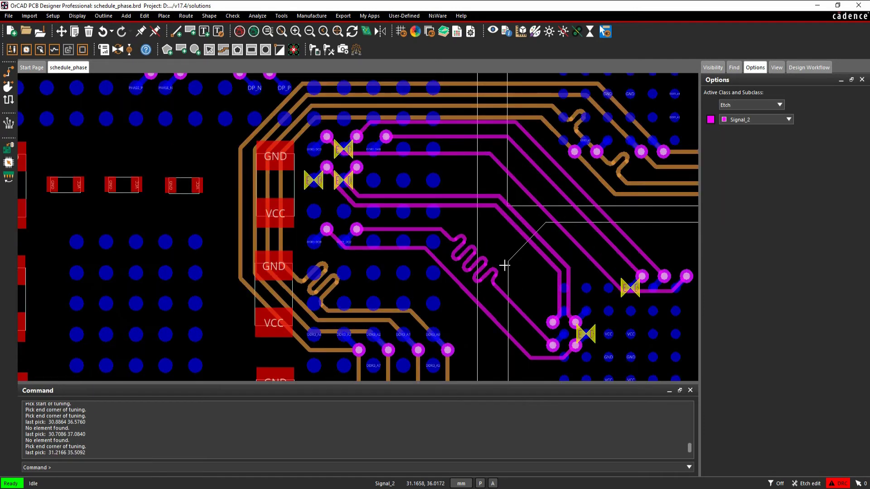
middle_drag(522, 277, 507, 284)
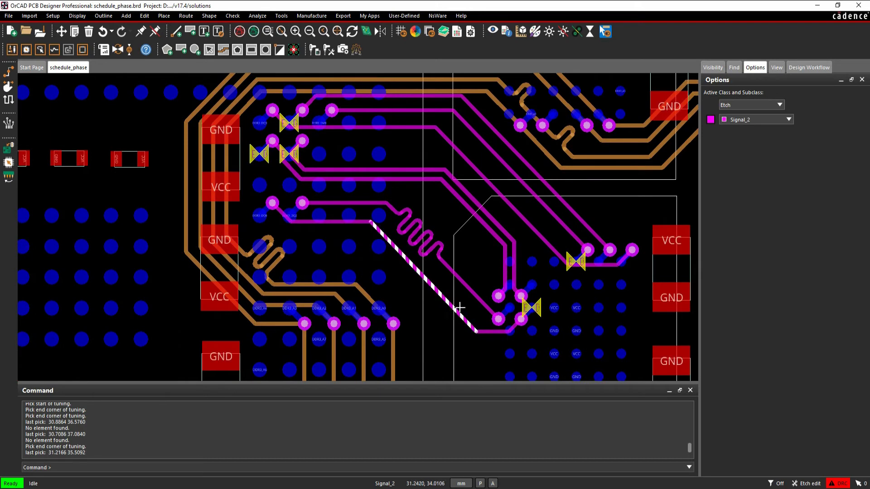
Delay-tune DDR3_DQ0 with an uncentred Sawtooth serpentine, committing at +0.3173 relative delay
right_click(380, 230)
click(401, 268)
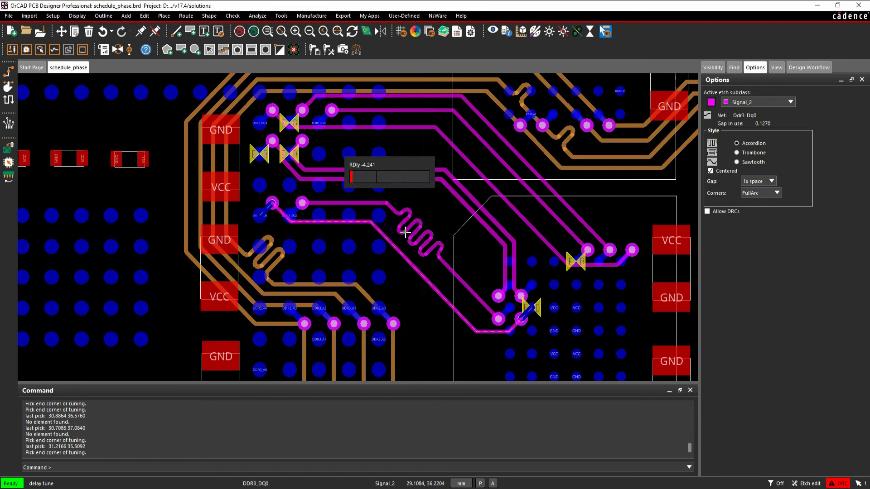
click(736, 162)
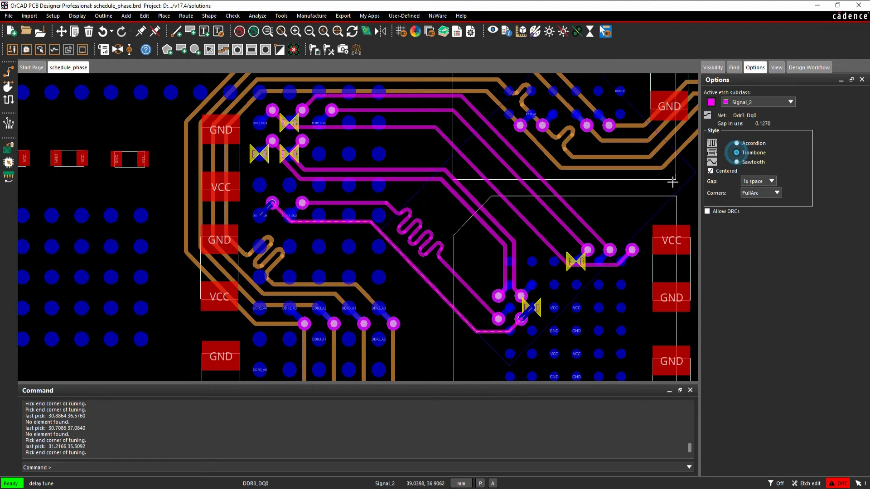
mouse_move(417, 291)
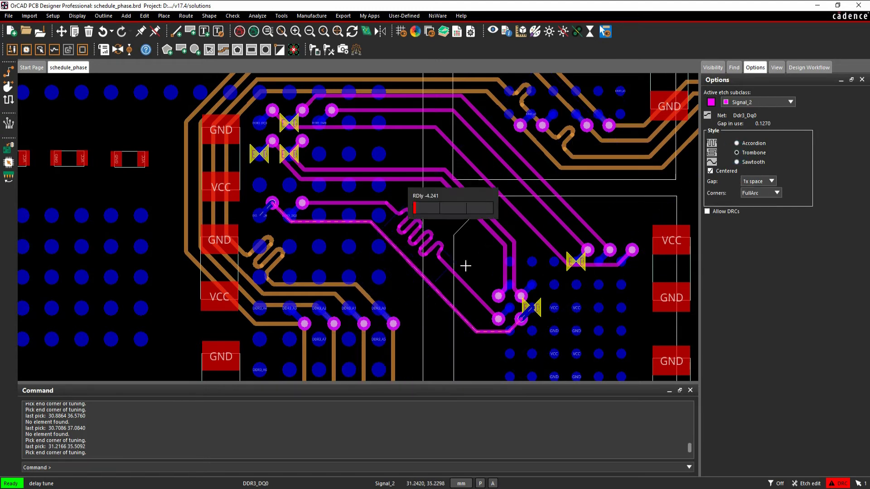
click(710, 171)
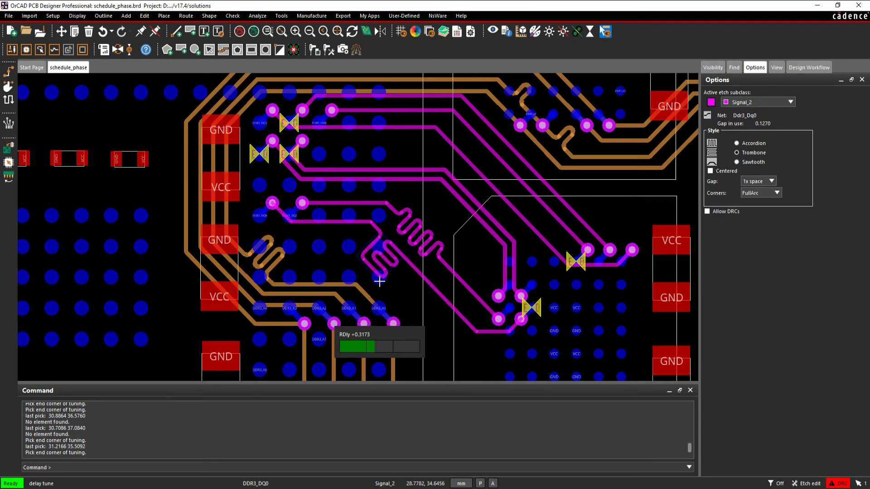
click(379, 282)
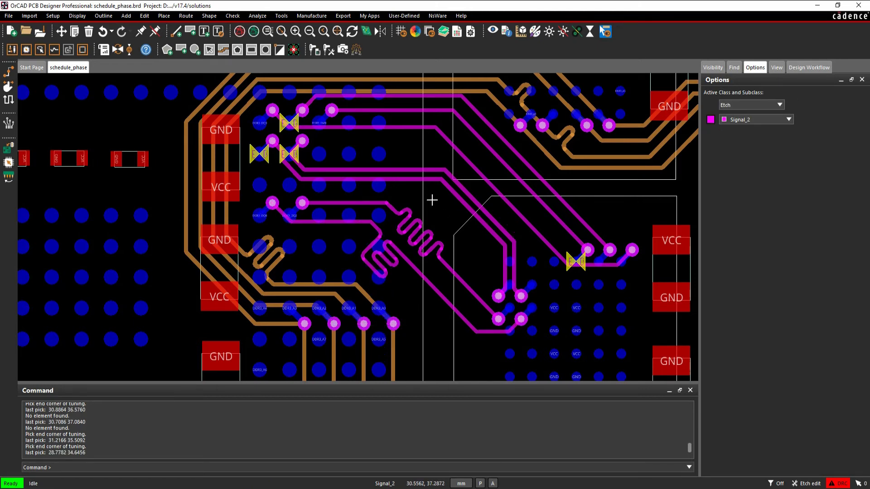
middle_drag(431, 200, 406, 279)
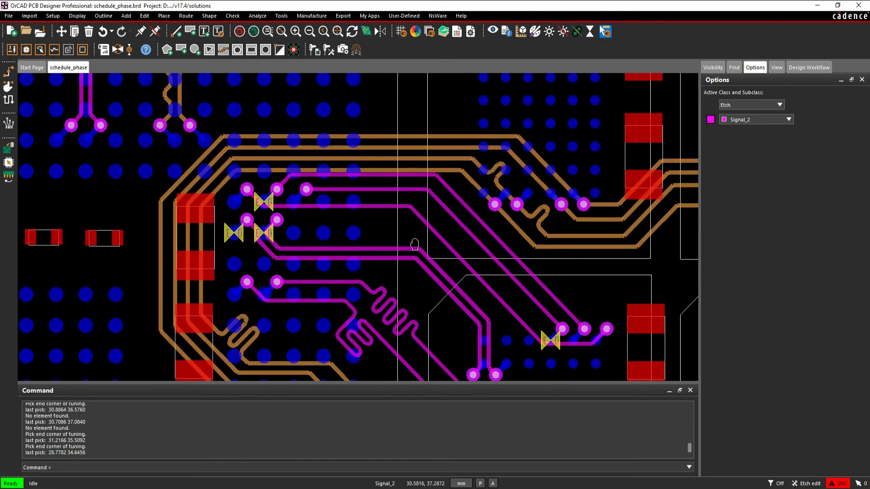
Tune DDR3_DQS0_N alone in single trace mode with an Accordion serpentine, committing at -0.0855 relative delay
right_click(310, 257)
click(333, 283)
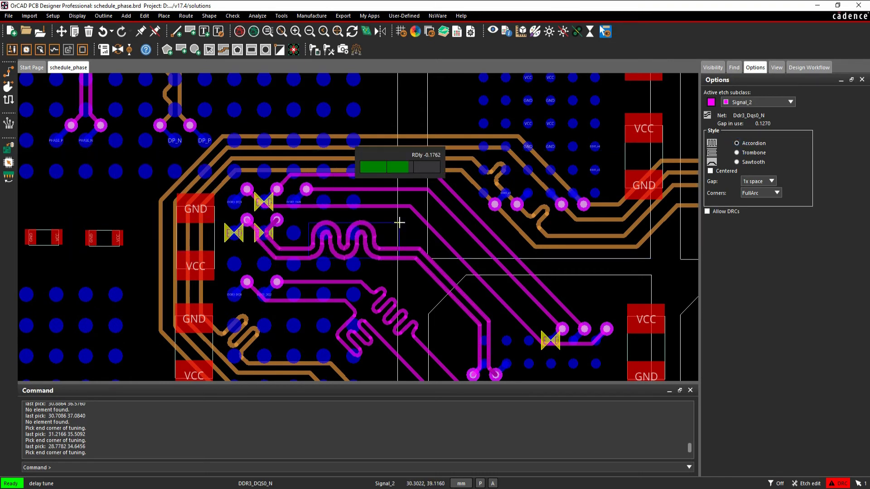
right_click(397, 226)
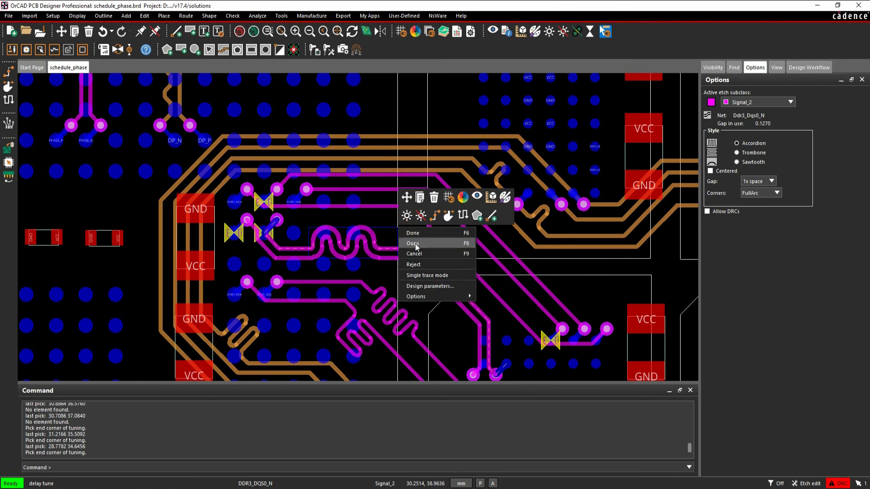
click(435, 278)
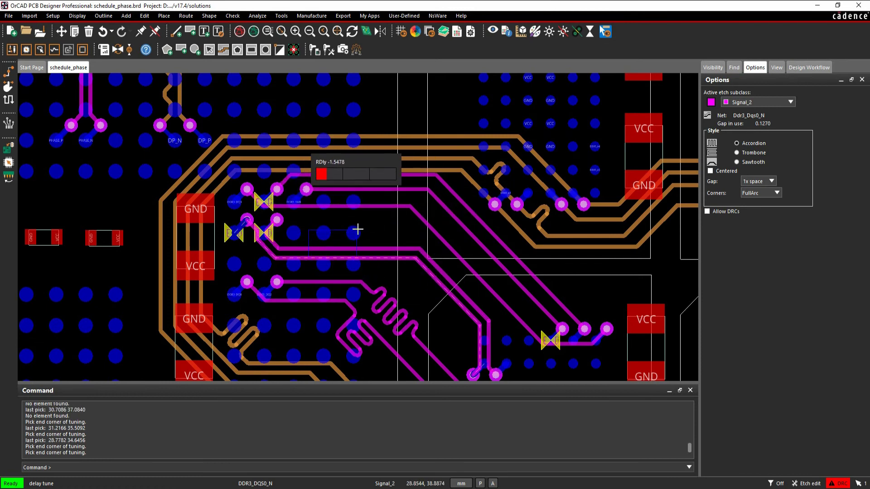
right_click(339, 232)
click(356, 280)
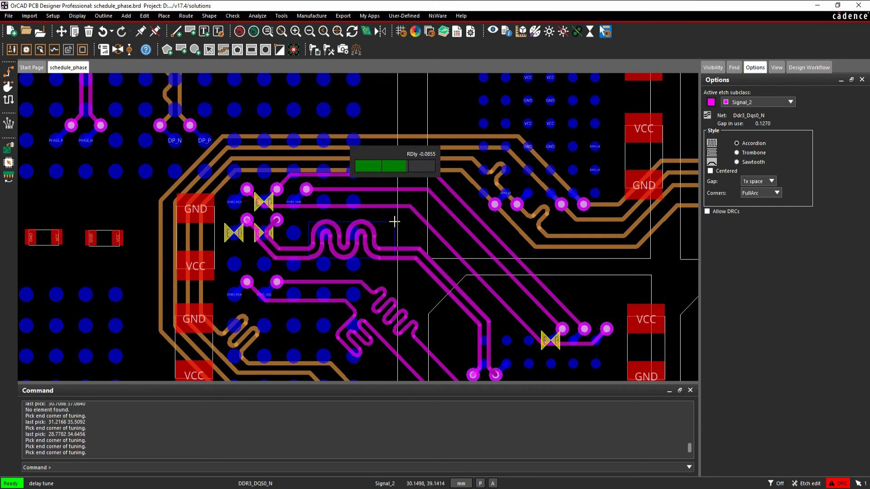
click(394, 221)
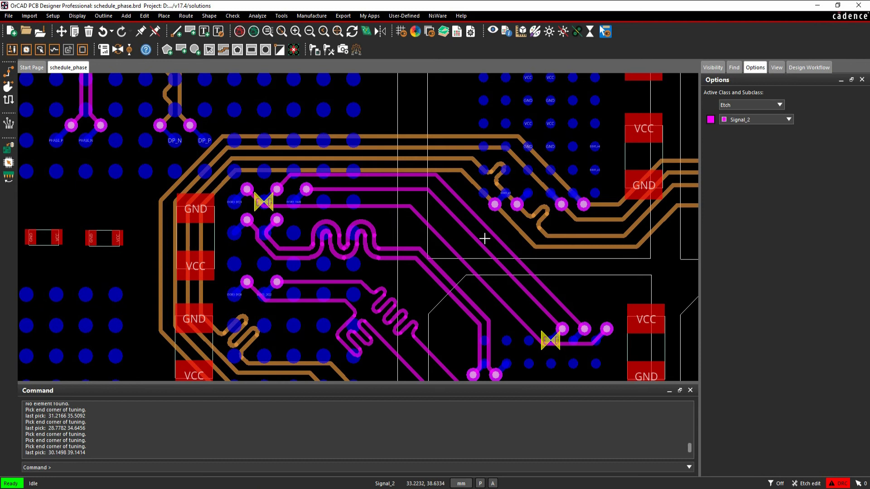
Preview a 45-degree-corner serpentine on DDR3_DQ3, then end the tune without keeping it
right_click(426, 222)
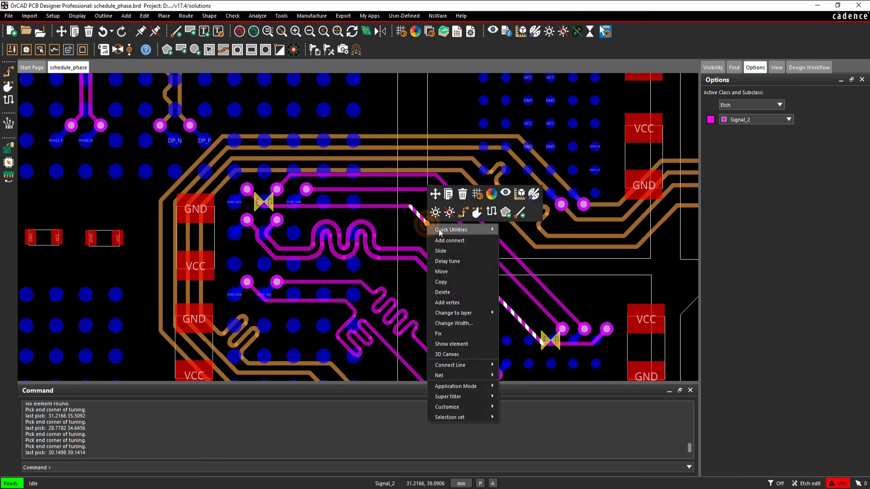
click(450, 206)
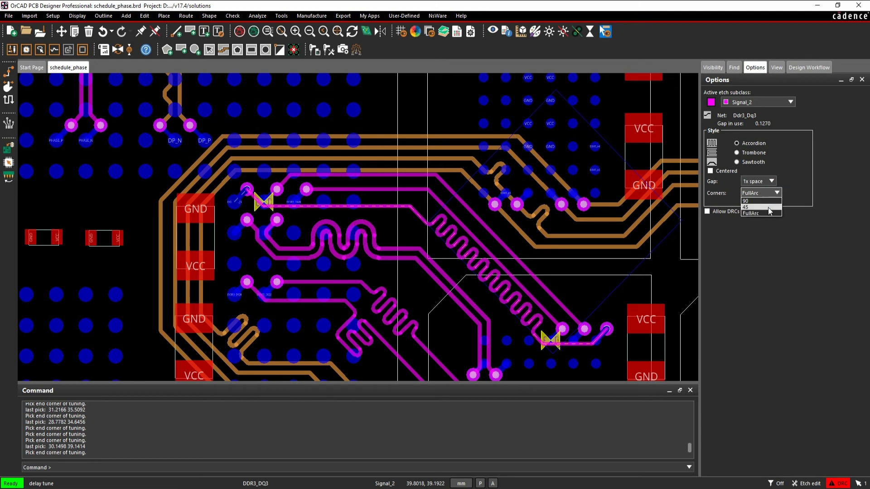
click(765, 207)
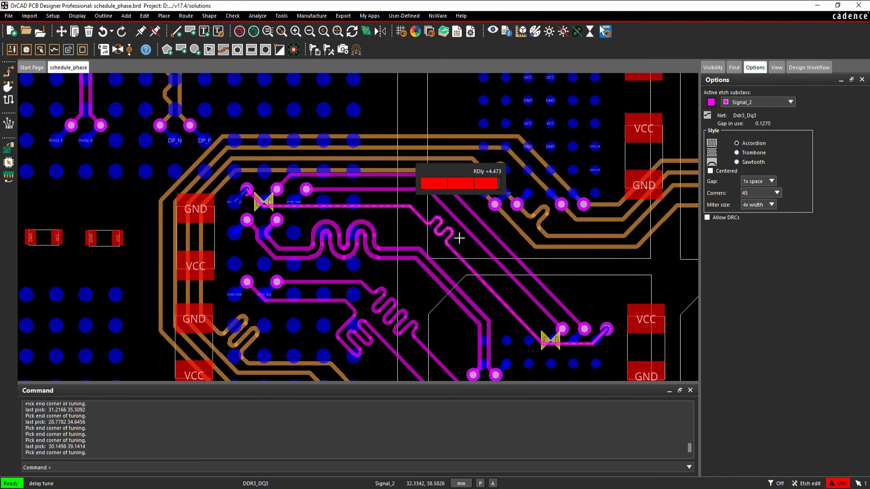
right_click(452, 221)
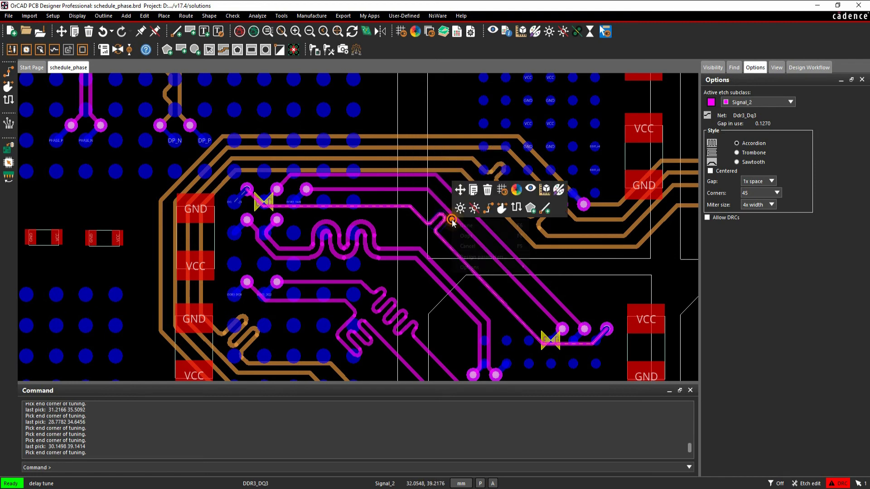
click(462, 236)
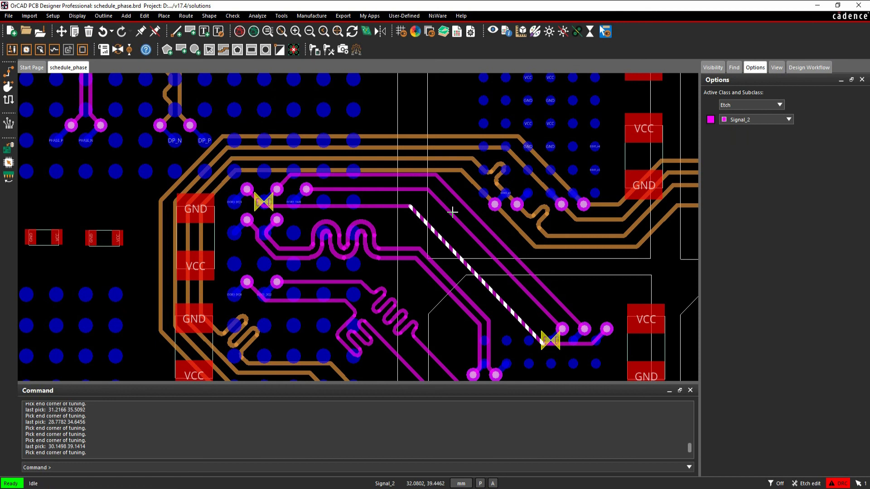
Add a 45-degree delay-tune serpentine to the DDR3_DM0 trace
right_click(444, 208)
click(461, 238)
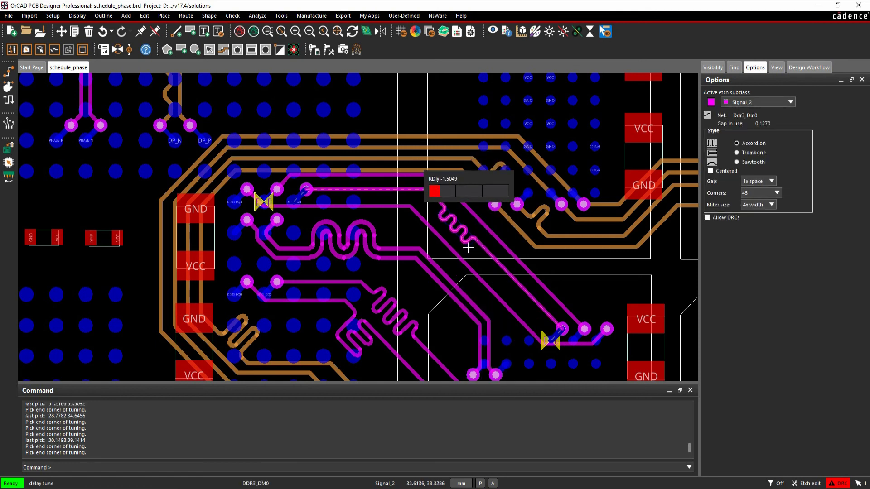
click(477, 261)
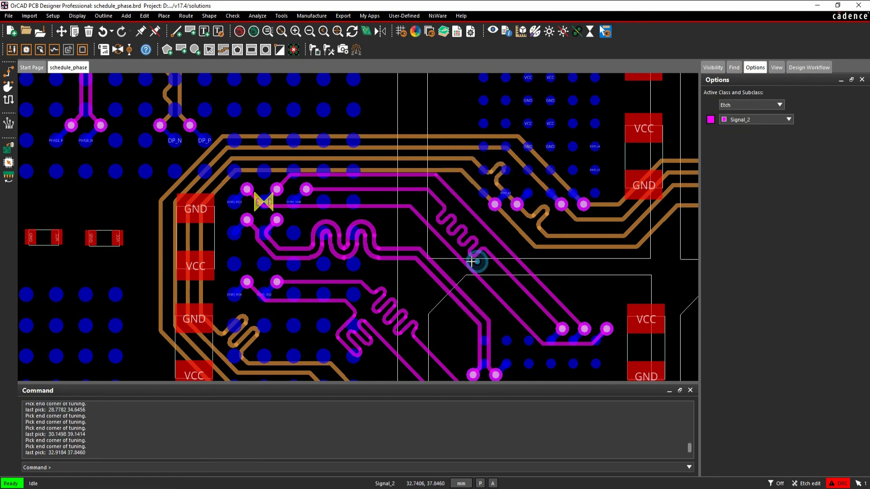
Add a 45-degree serpentine to DDR3_DQ1, bringing it to -0.1978 relative delay
right_click(500, 240)
click(521, 277)
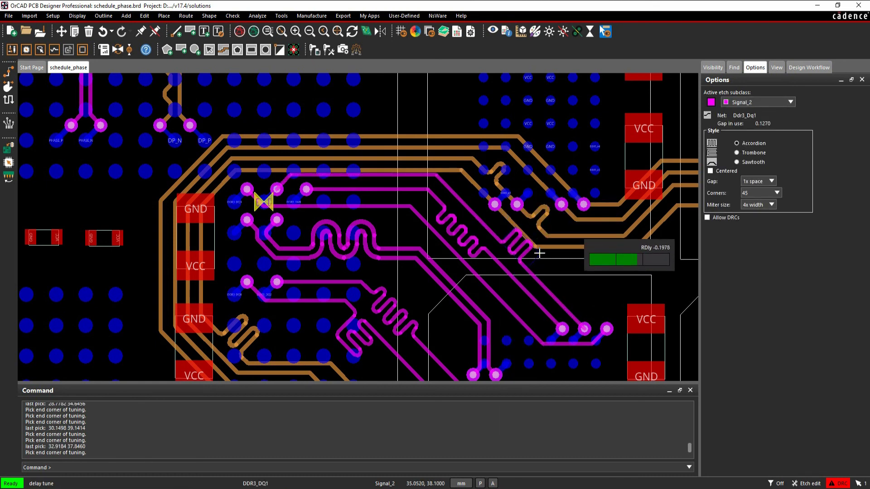
click(535, 250)
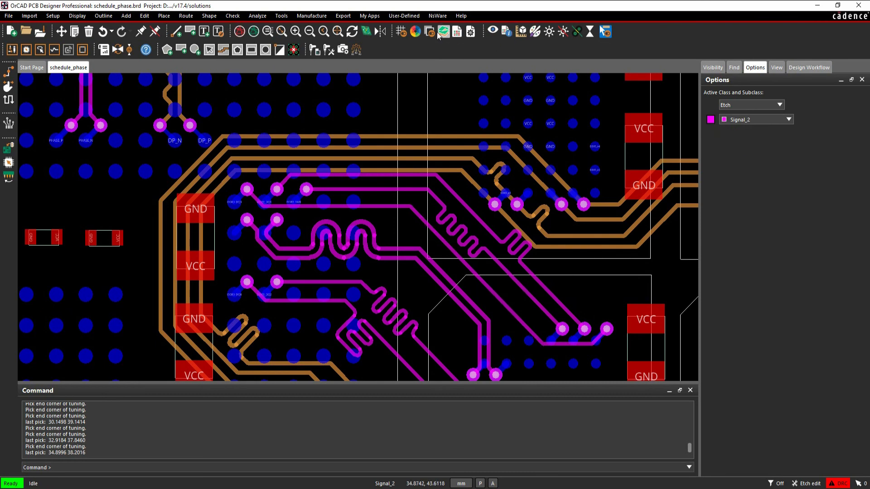
Reopen Constraint Manager and re-analyze BYTELANE0(7), refreshing lengths and delays (DDR3_DM0 at 0.17314 ns)
click(457, 31)
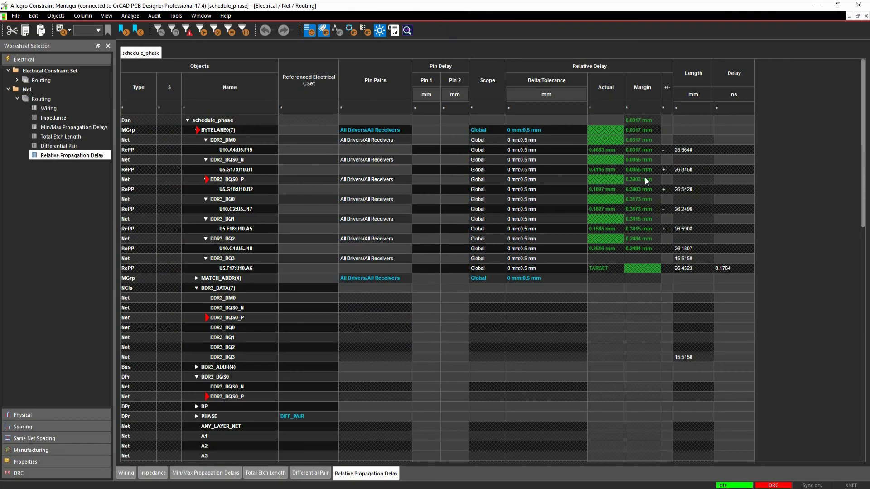
click(217, 130)
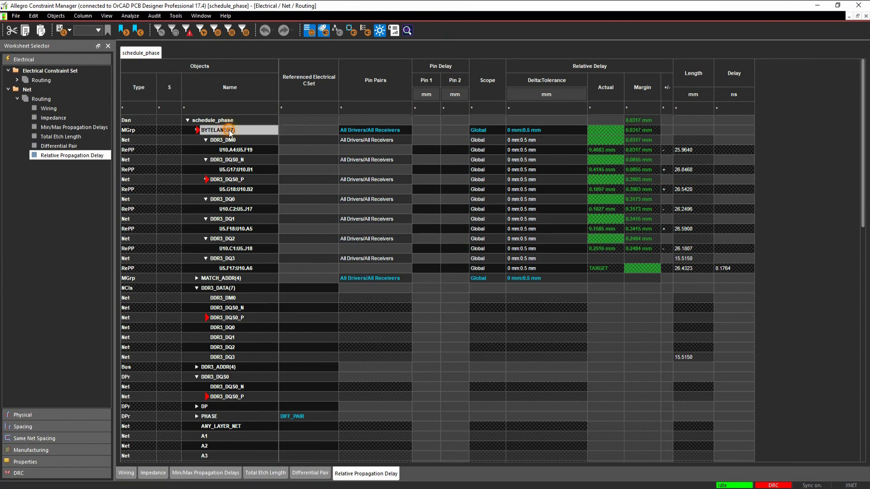
right_click(229, 130)
click(246, 150)
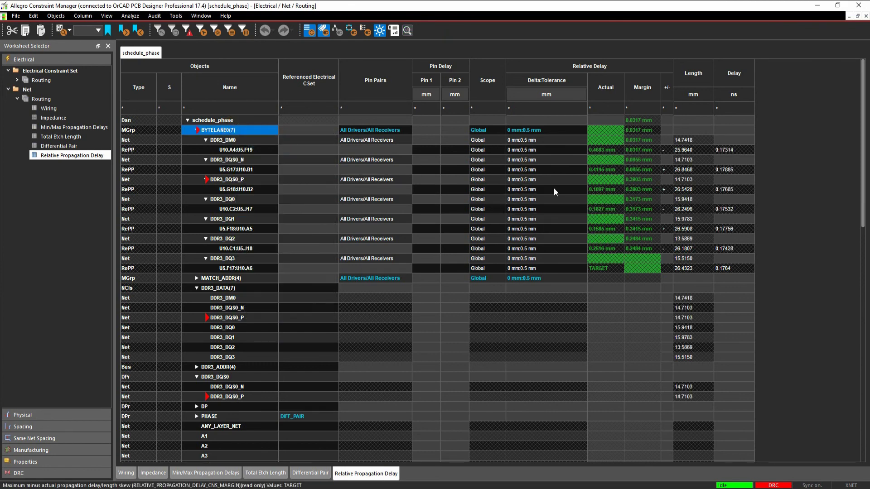